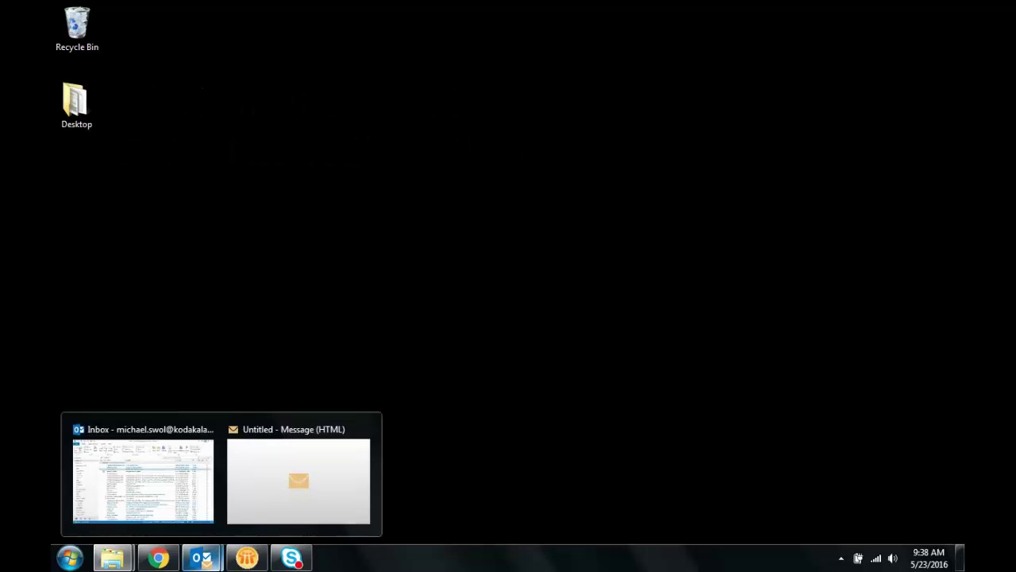
- Run set_up.exe from the i1100WN scanner disc in the DVD drive and proceed past the installer's welcome page
mouse_move(112, 557)
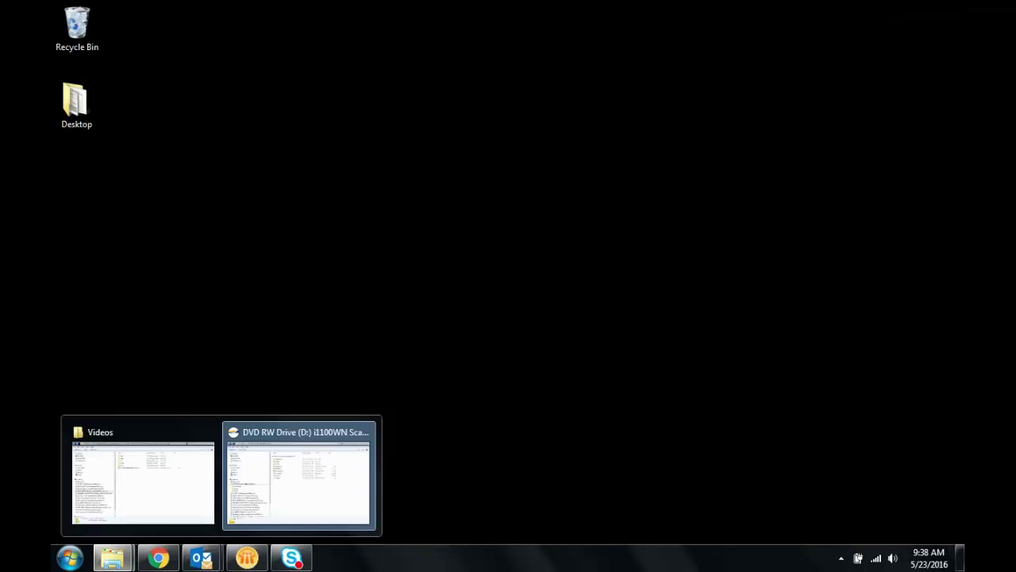
left_click(297, 476)
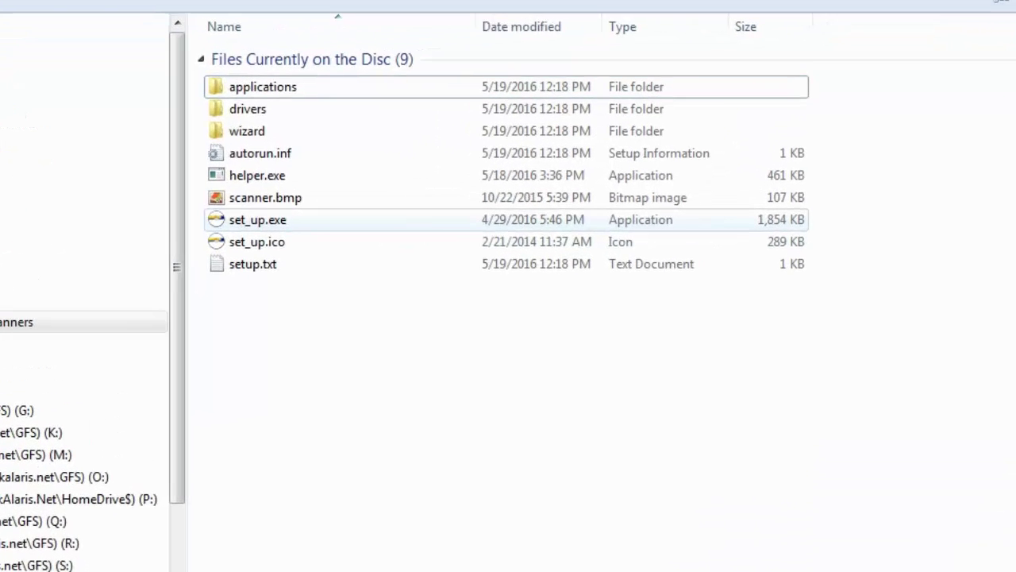
double_click(151, 221)
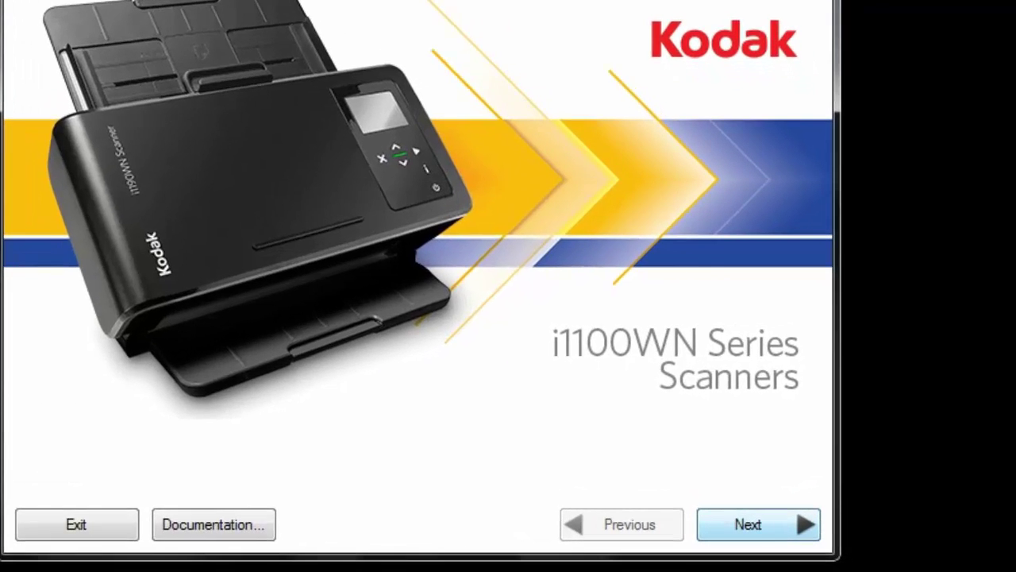
key("Return")
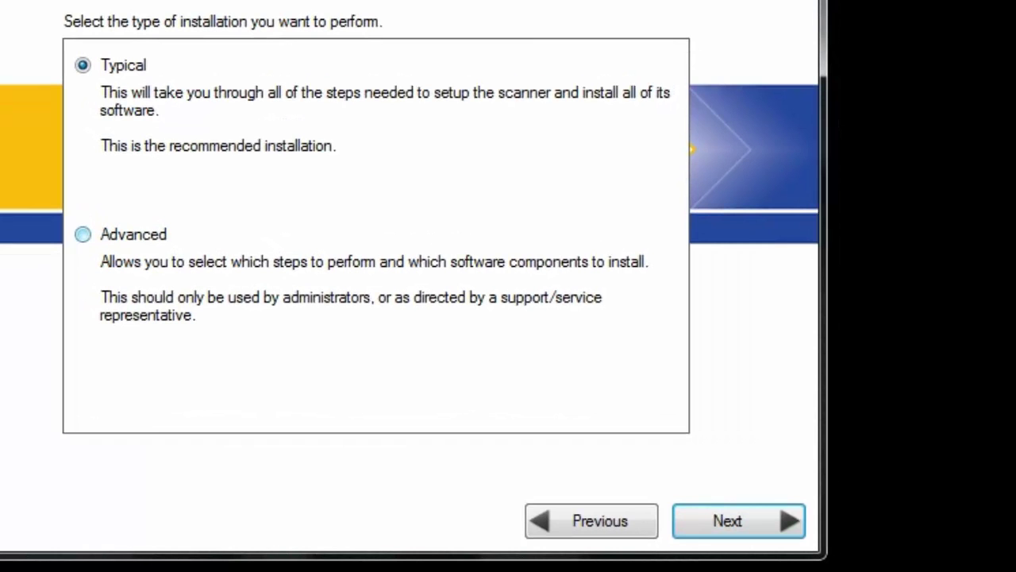
- Choose the Advanced installation type and accept all five preselected installation steps
left_click(83, 234)
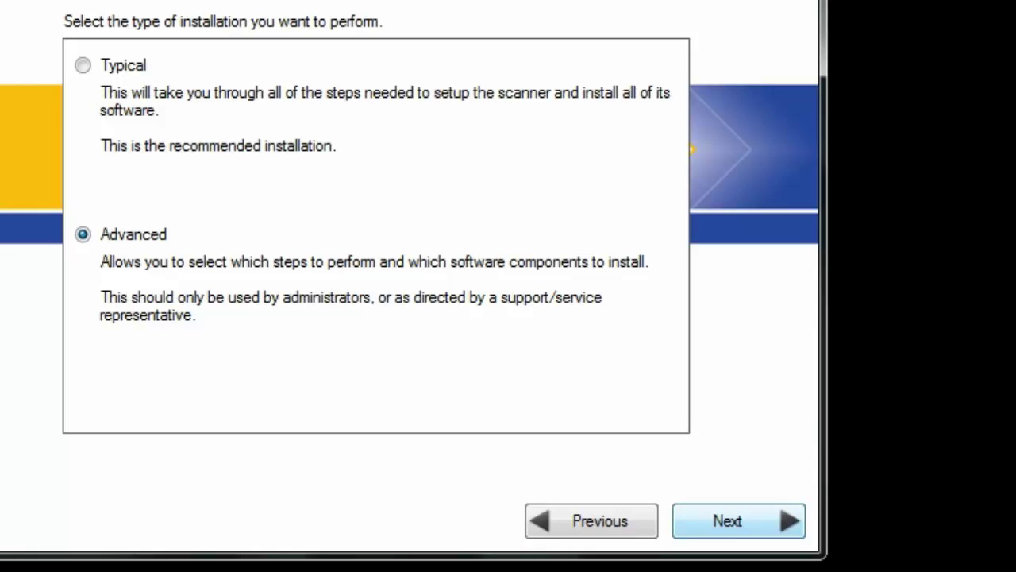
left_click(727, 521)
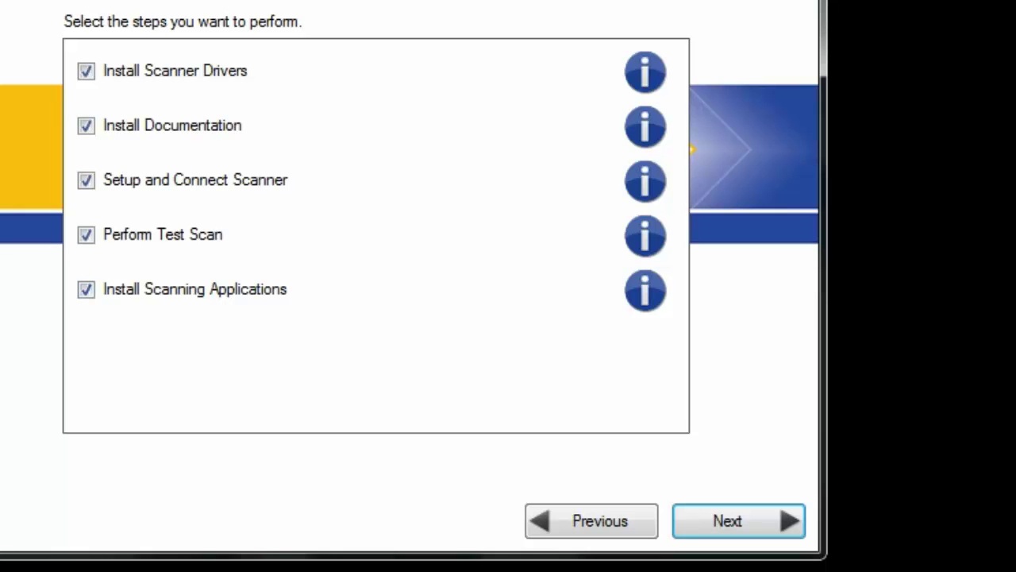
left_click(727, 520)
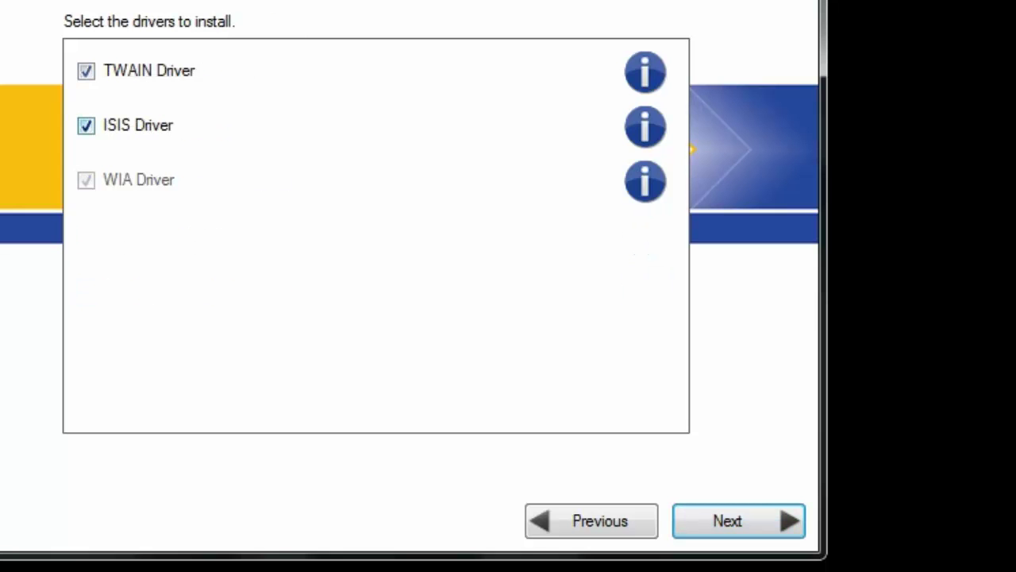
- Exclude the ISIS Driver, keep only the User's Guide as documentation, and install the drivers and documentation
left_click(86, 125)
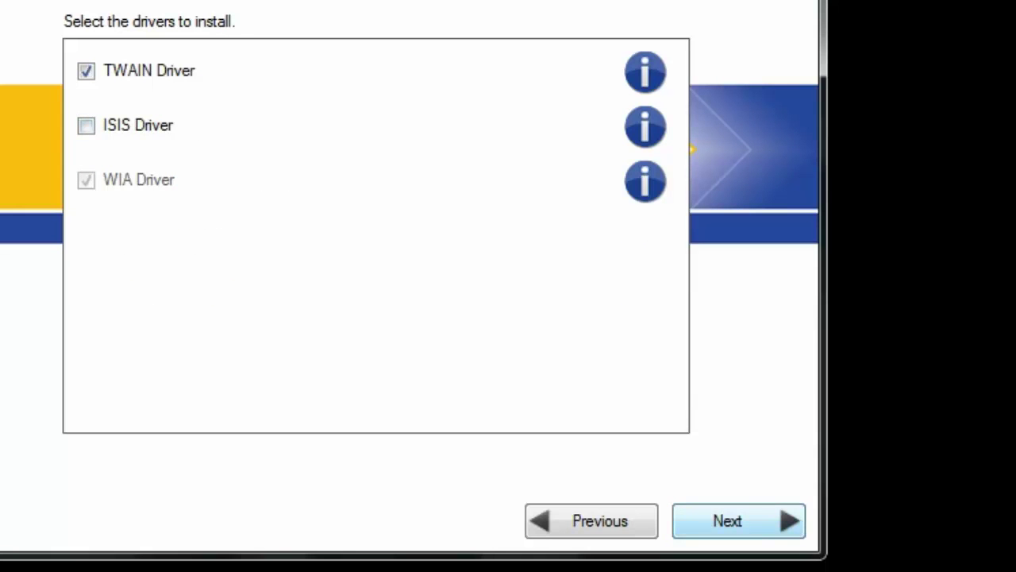
left_click(727, 520)
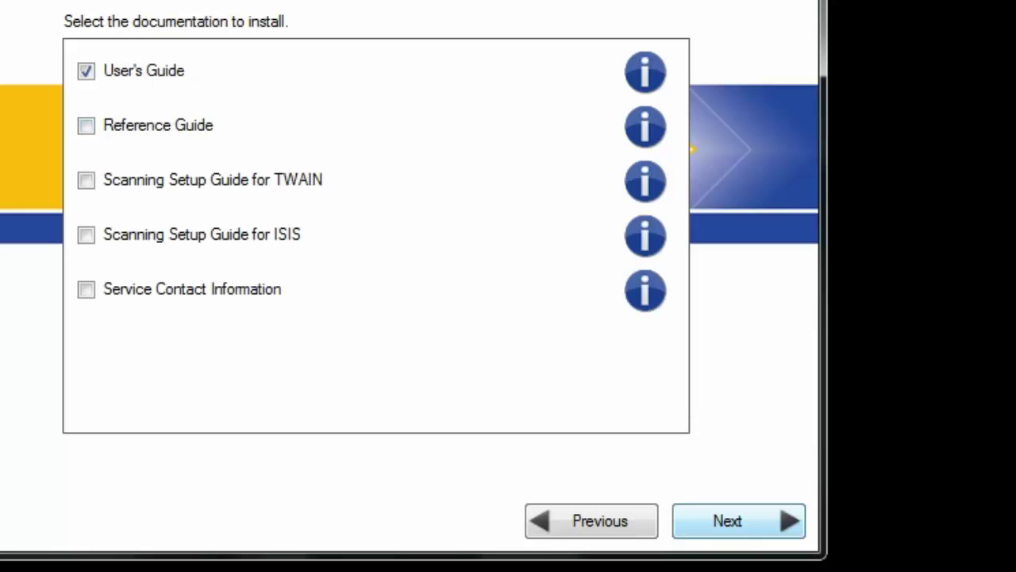
left_click(727, 520)
left_click(727, 520)
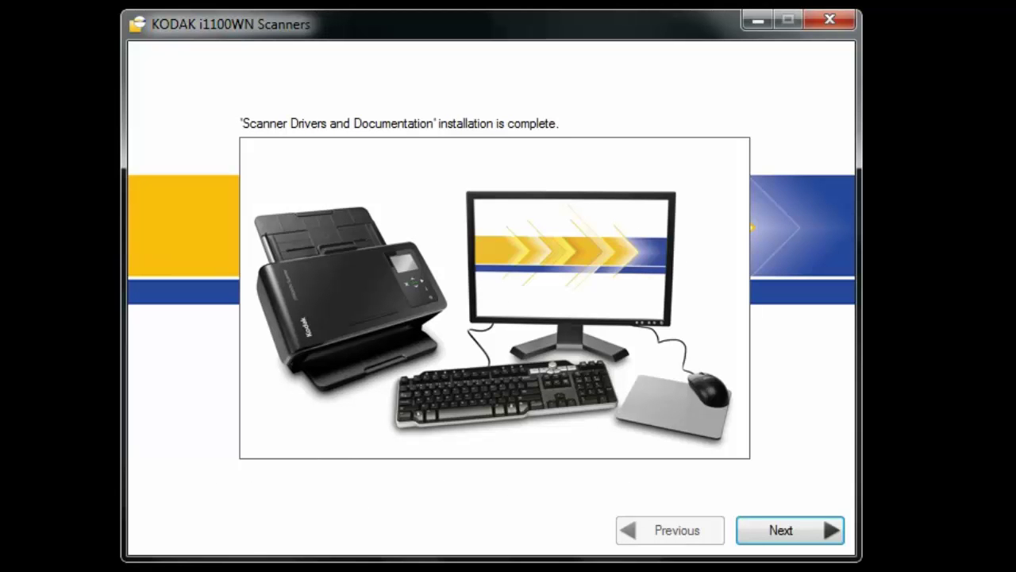
- Continue to scanner setup and select Wireless Directly as the connection type between computer and scanner
key("Return")
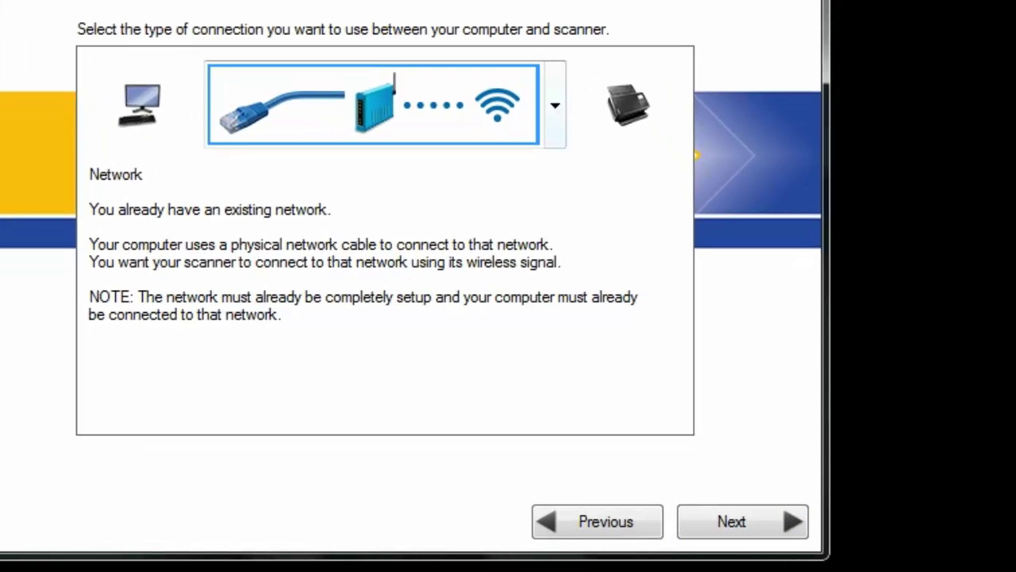
left_click(555, 106)
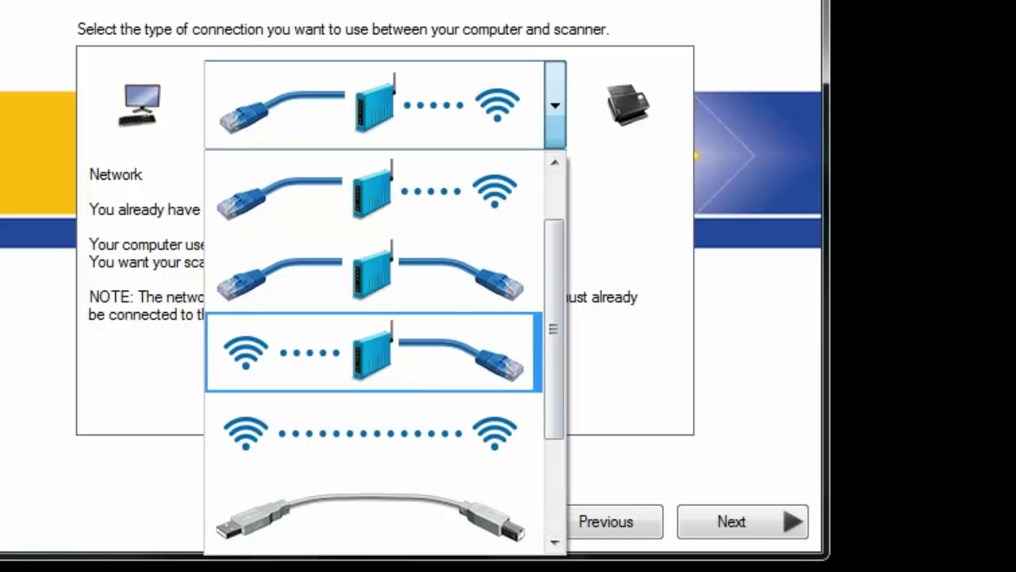
key("Return")
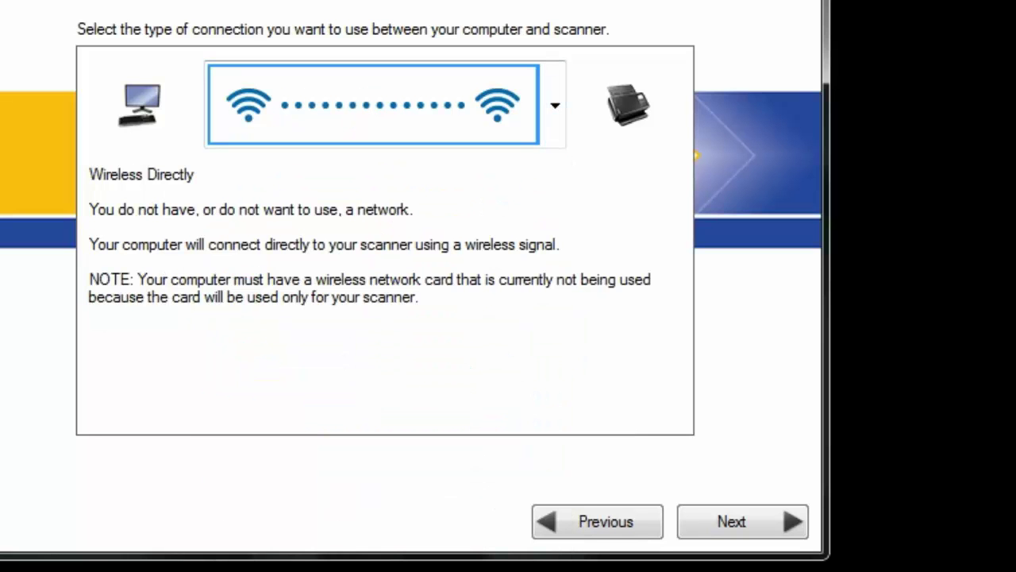
key("Return")
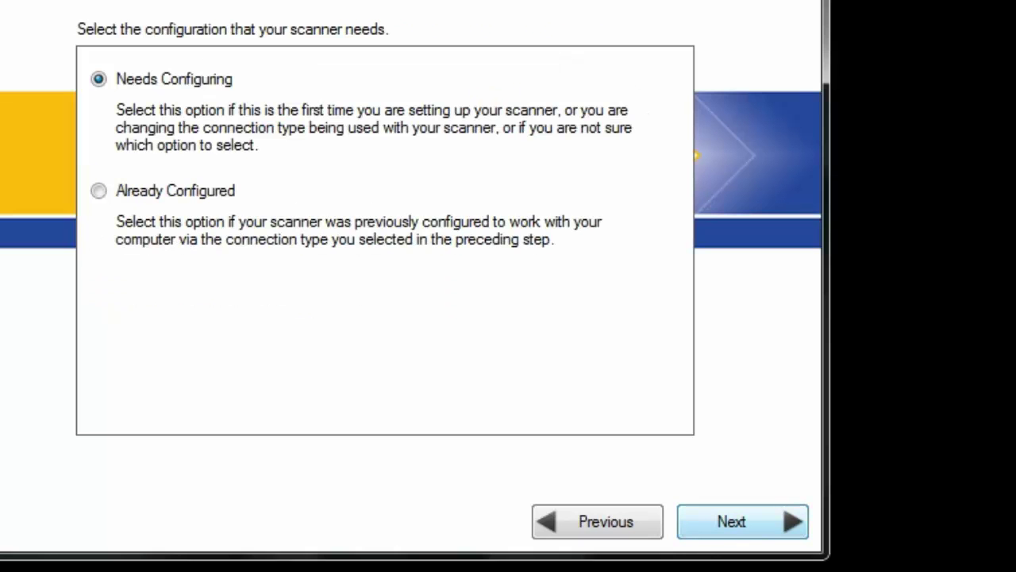
- Accept the Needs Configuring option and advance through the input tray, power supply and power-on instructions
key("Return")
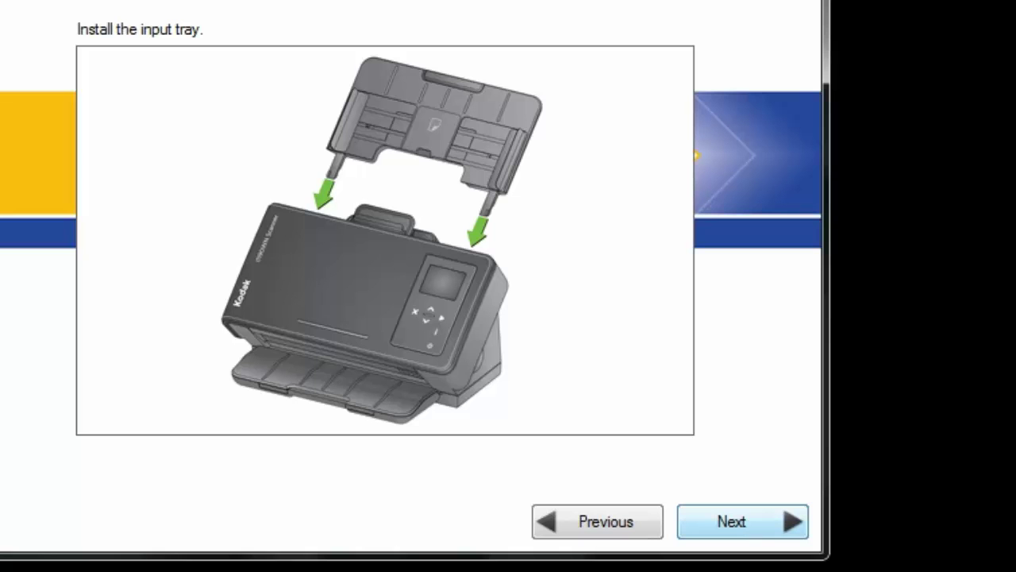
key("Return")
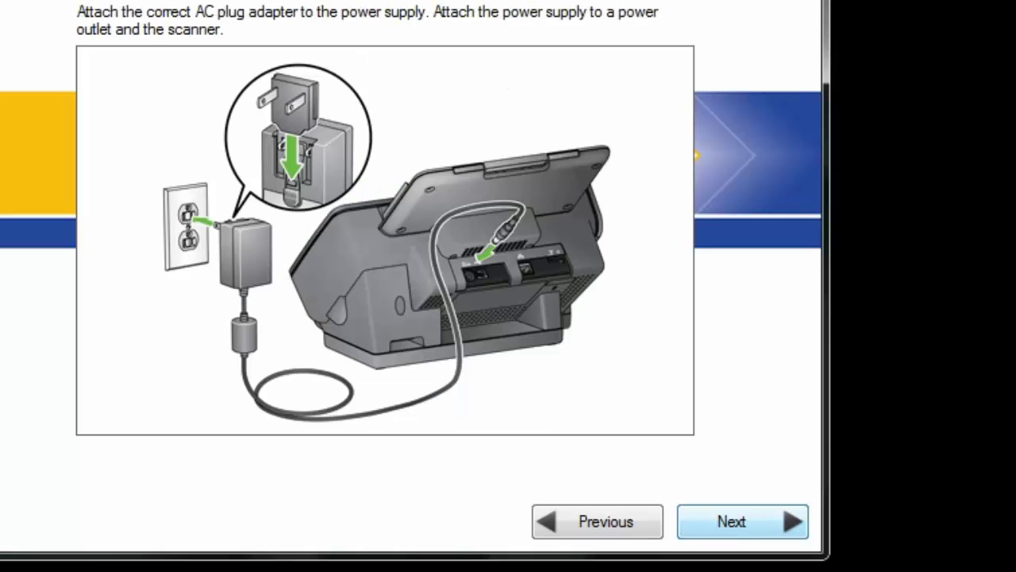
key("Return")
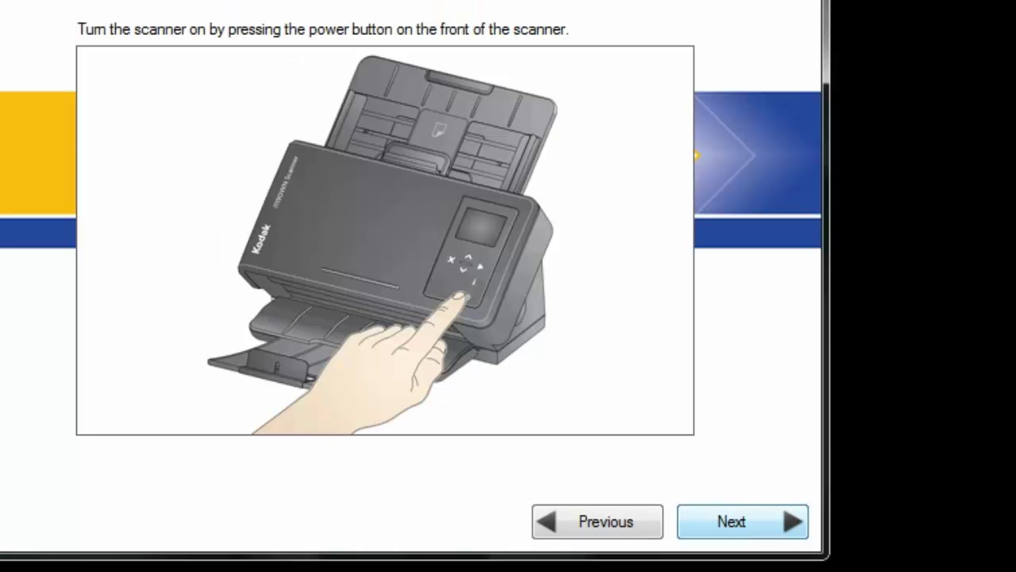
key("Return")
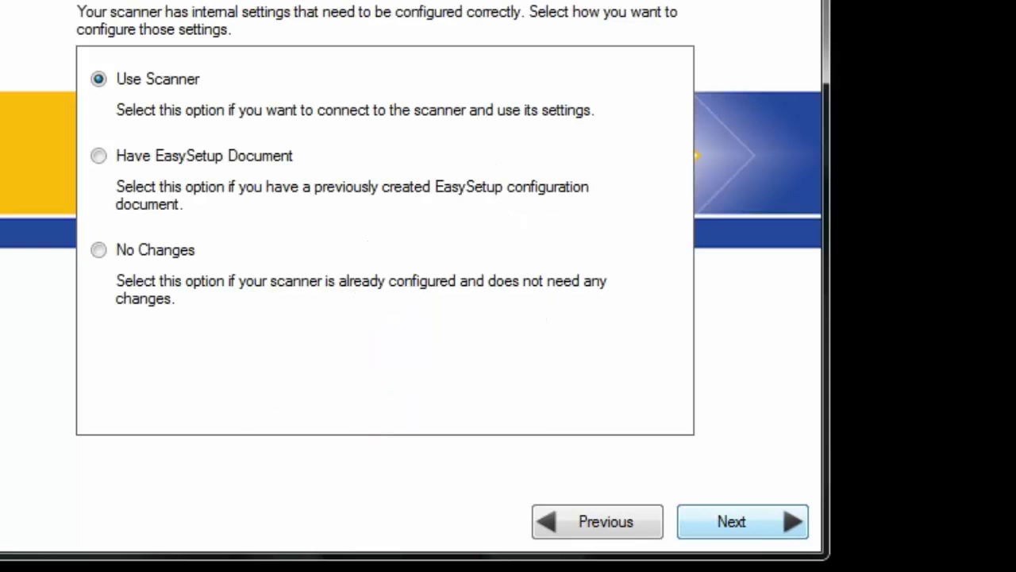
- Configure the scanner's settings with Use Scanner, connecting via Wireless Directly from This computer
key("Return")
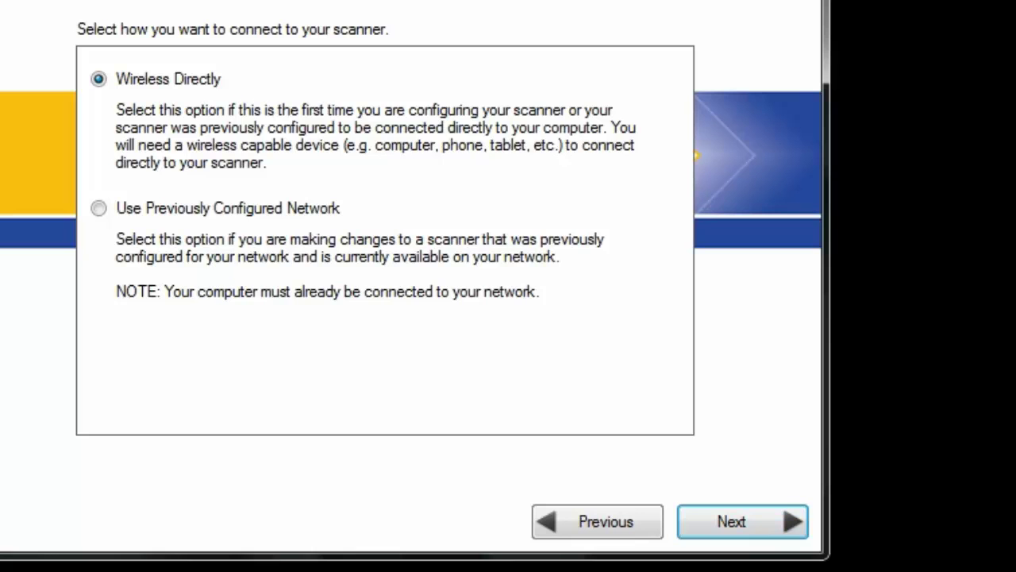
key("Return")
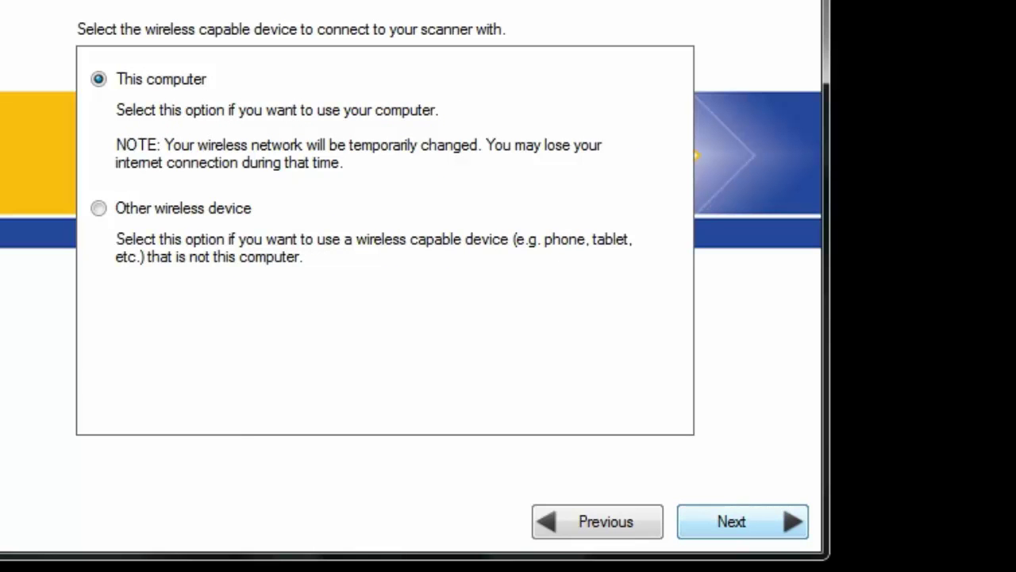
key("Return")
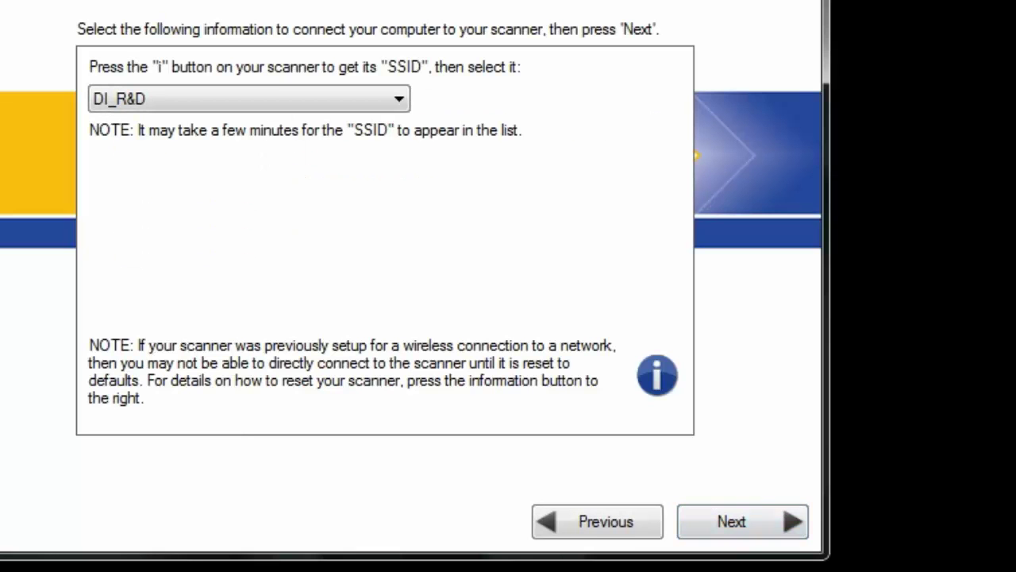
left_click(399, 99)
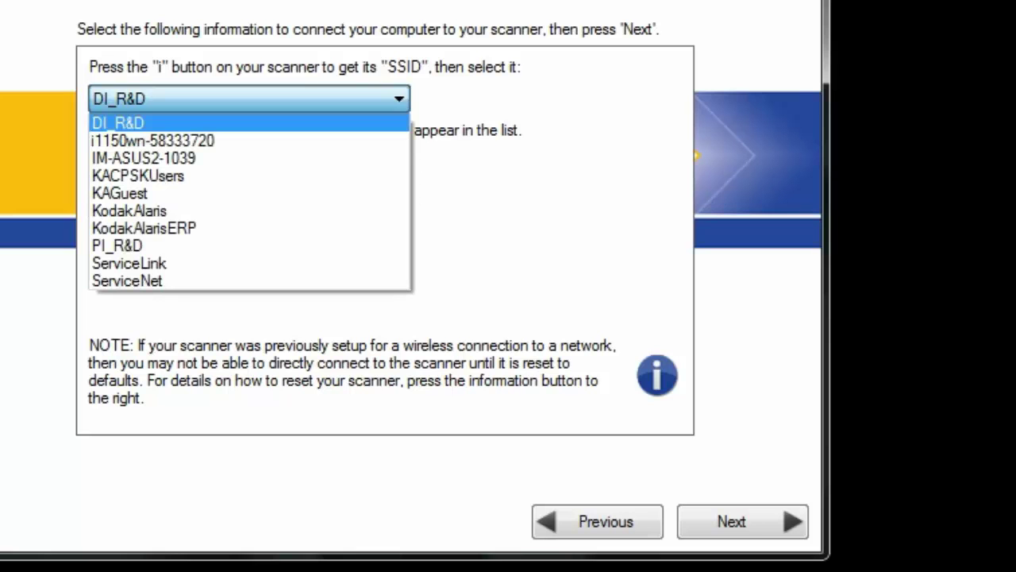
key("Down")
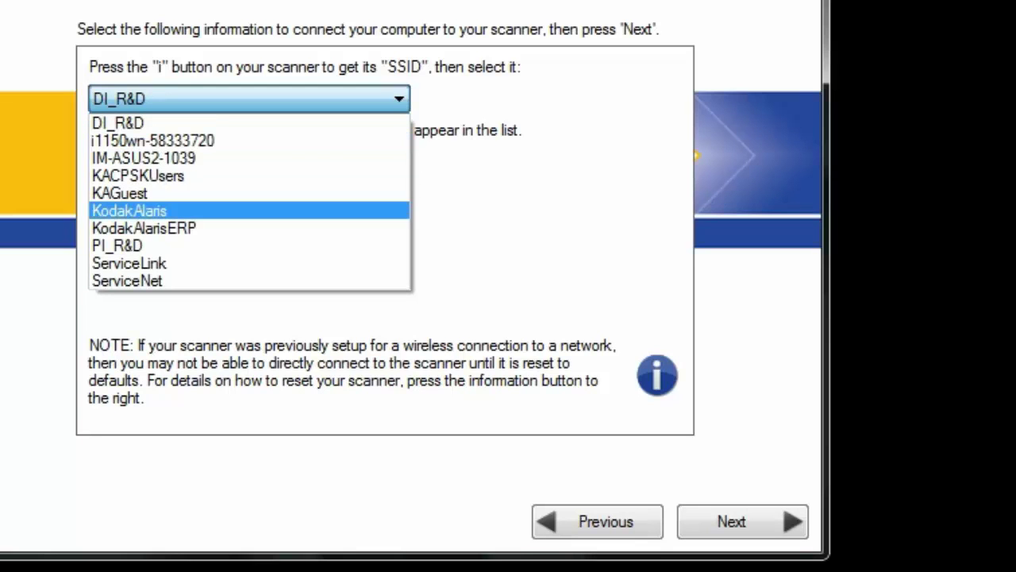
key("Up")
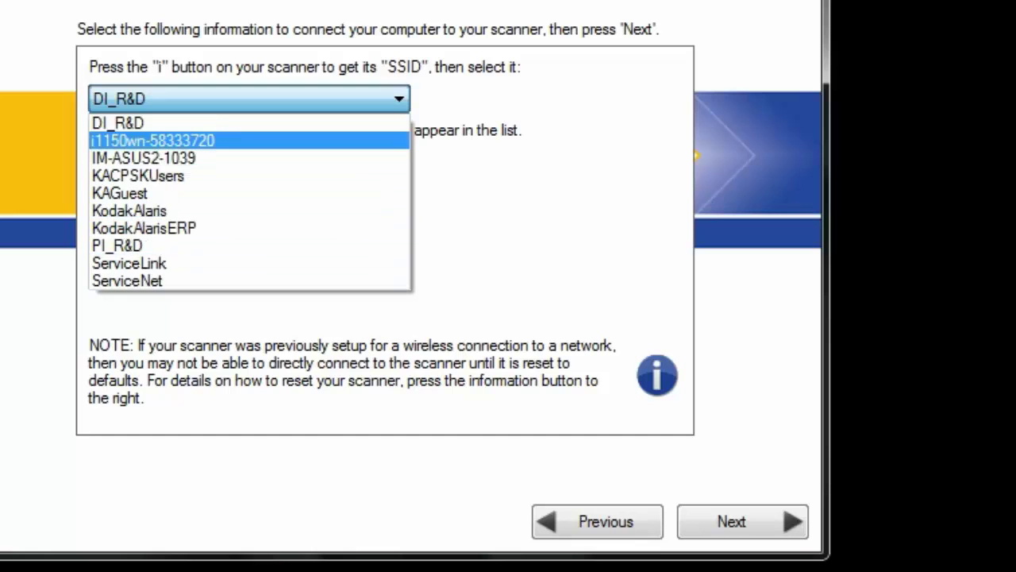
key("Up")
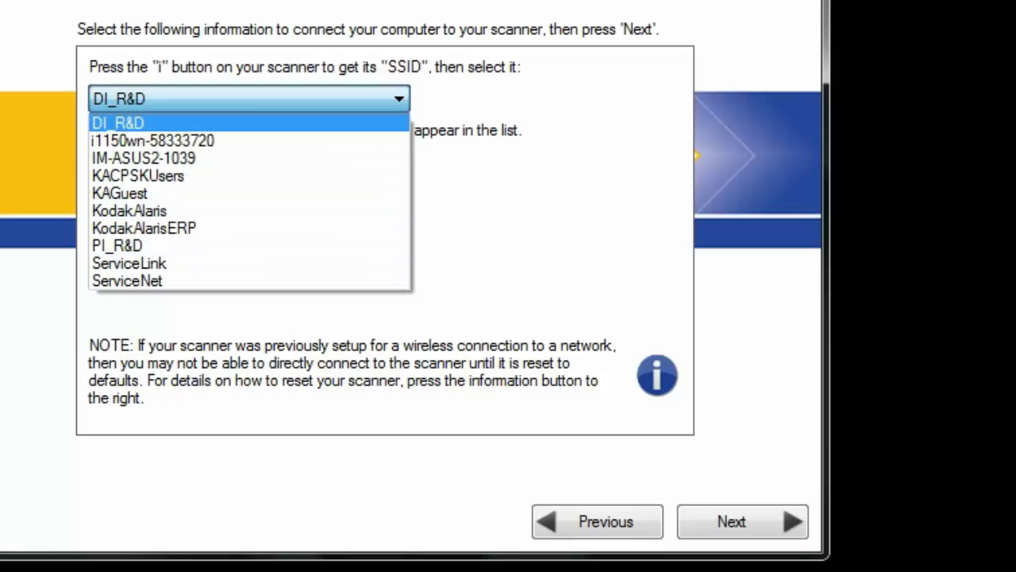
key("Return")
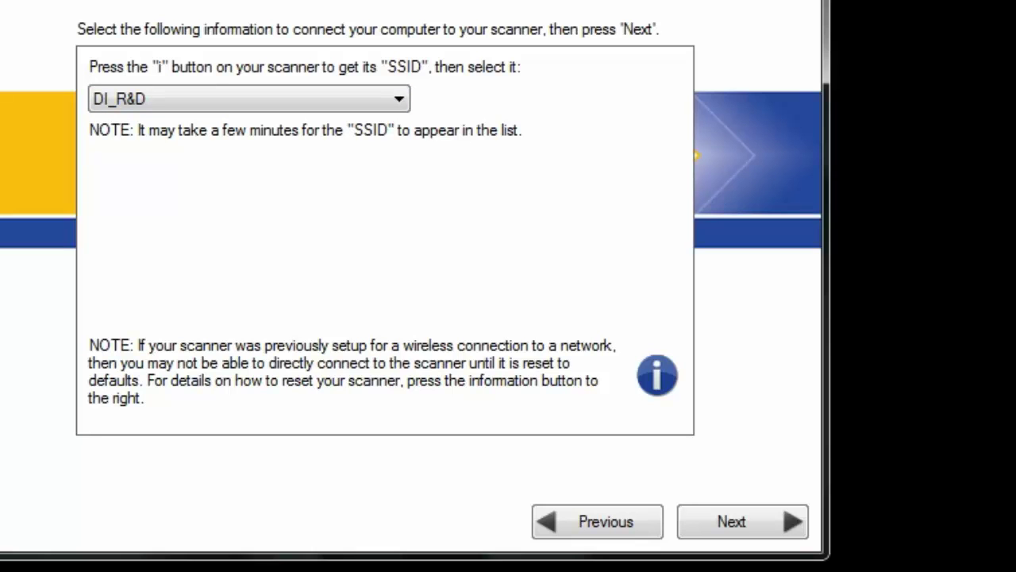
- Select the scanner's SSID i1190WN-58533523 and proceed with connecting the computer to it
left_click(399, 99)
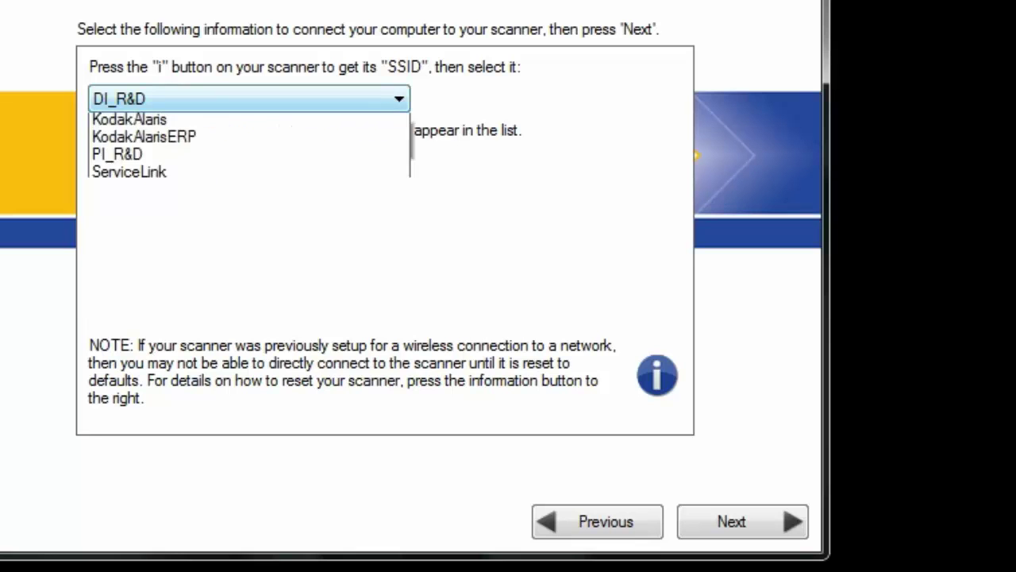
key("Down")
key("Down")
key("Return")
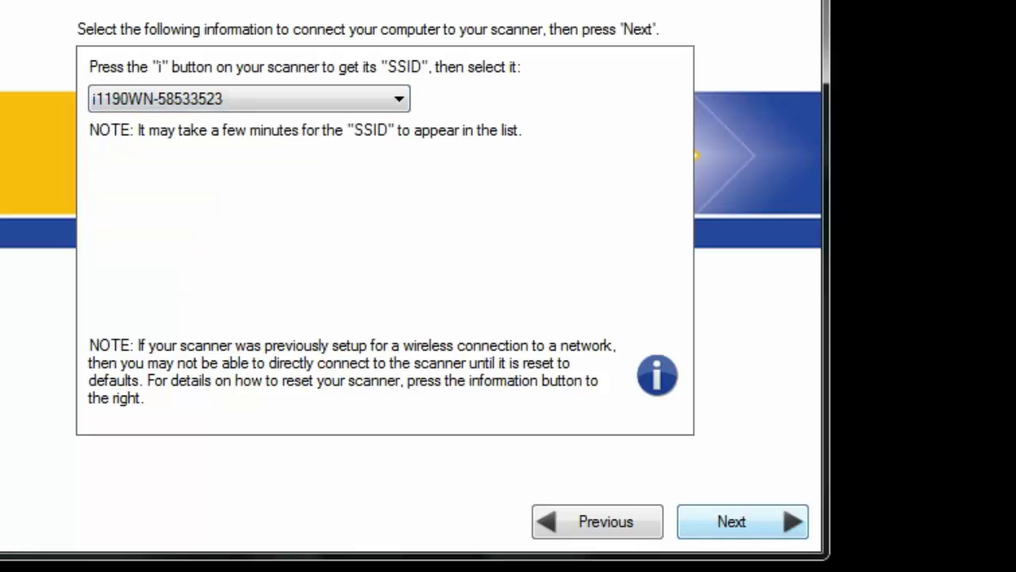
key("Return")
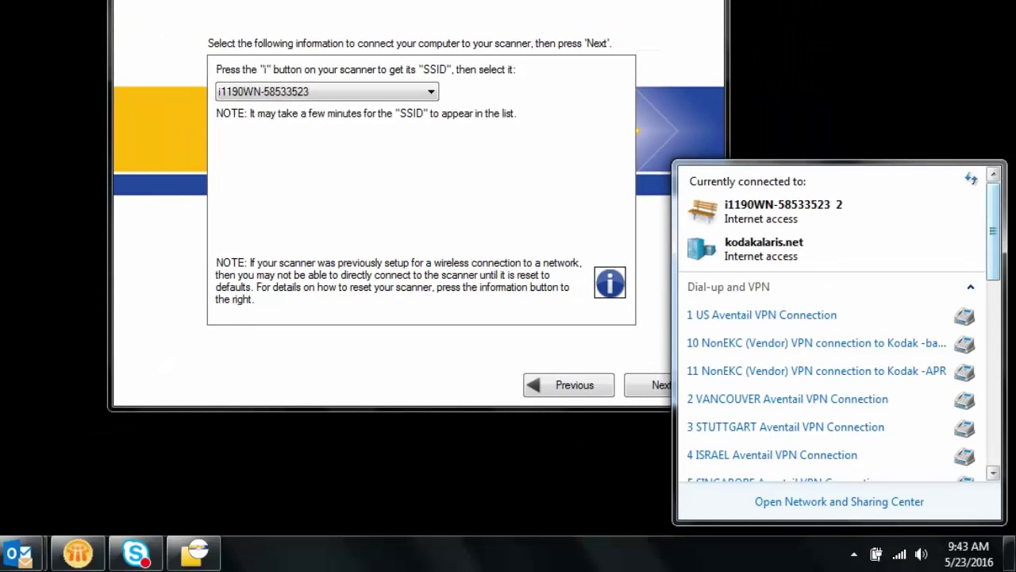
- Check the computer's wireless connection to the scanner in the network list and continue to the scanner's web configuration page
left_click_drag(993, 231, 993, 269)
scroll(839, 333, "down", 2)
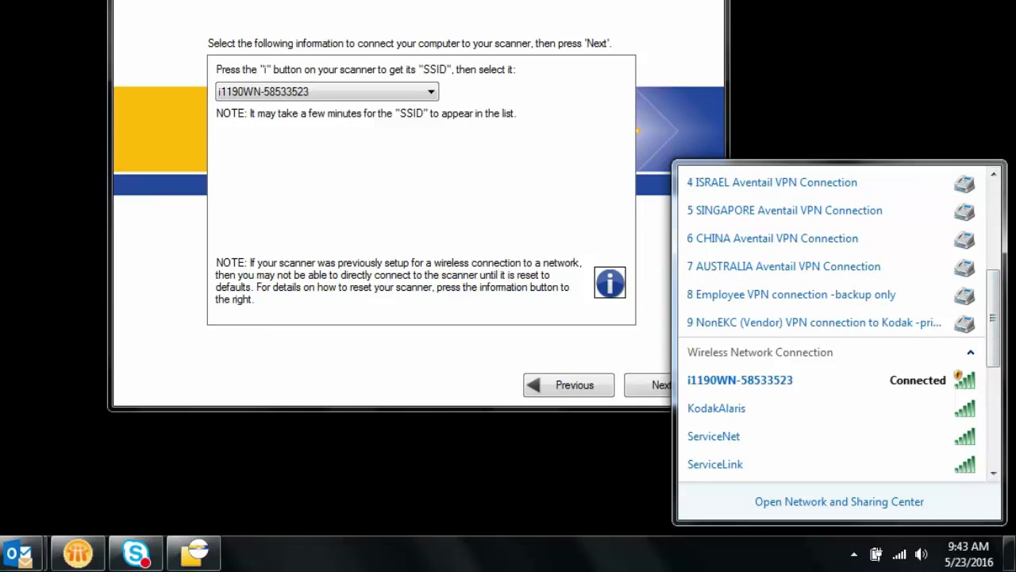
left_click(652, 385)
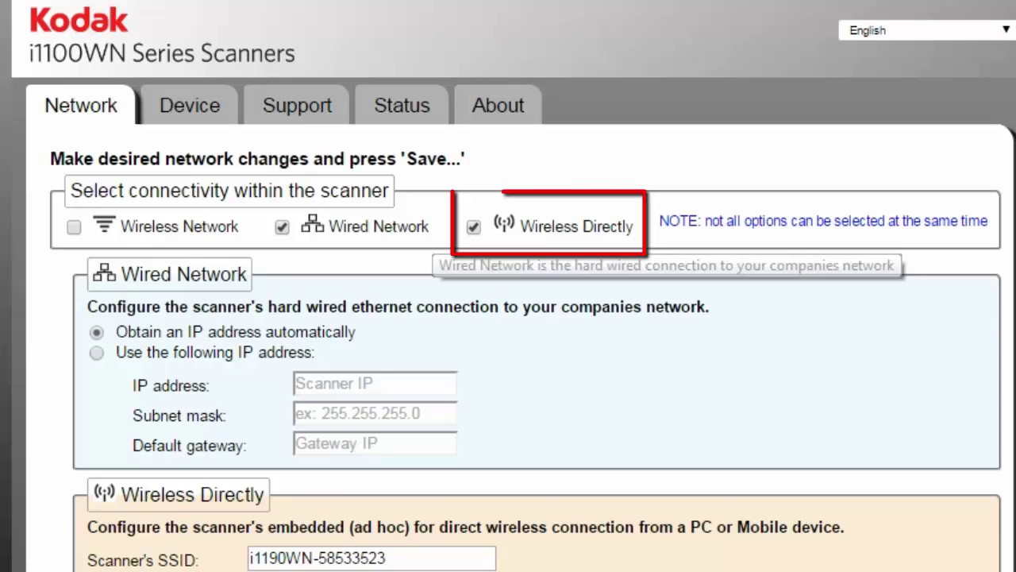
- Disable Wired Network so only Wireless Directly is enabled, then save the network settings and send them to the scanner
left_click(416, 228)
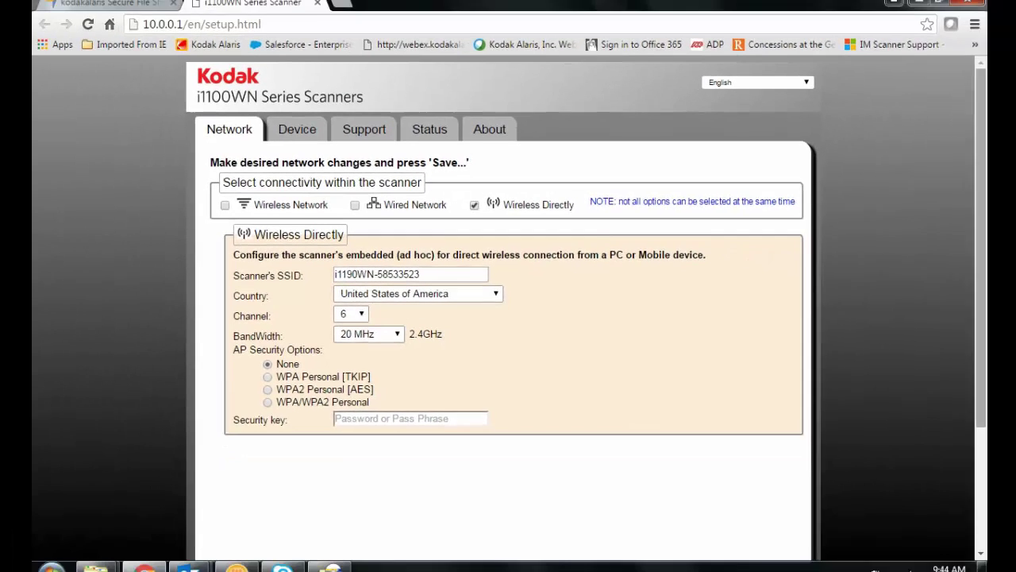
scroll(508, 357, "down", 2)
scroll(672, 445, "down", 3)
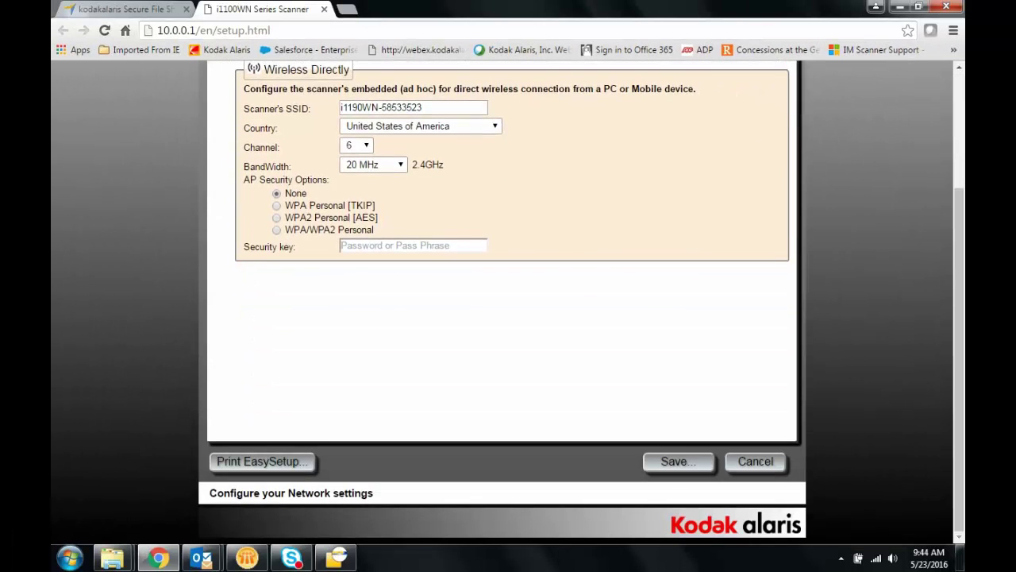
left_click(671, 463)
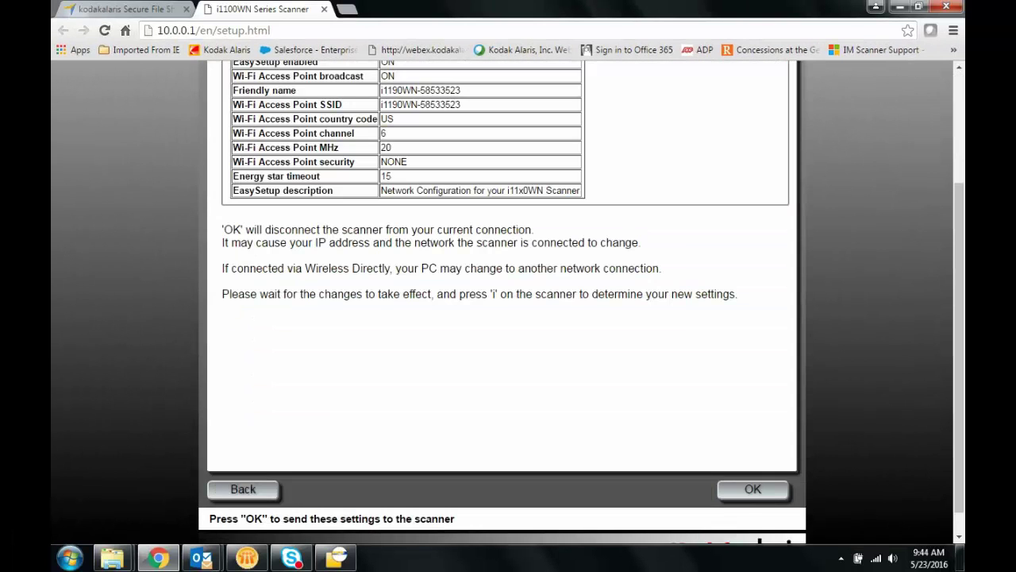
left_click(752, 489)
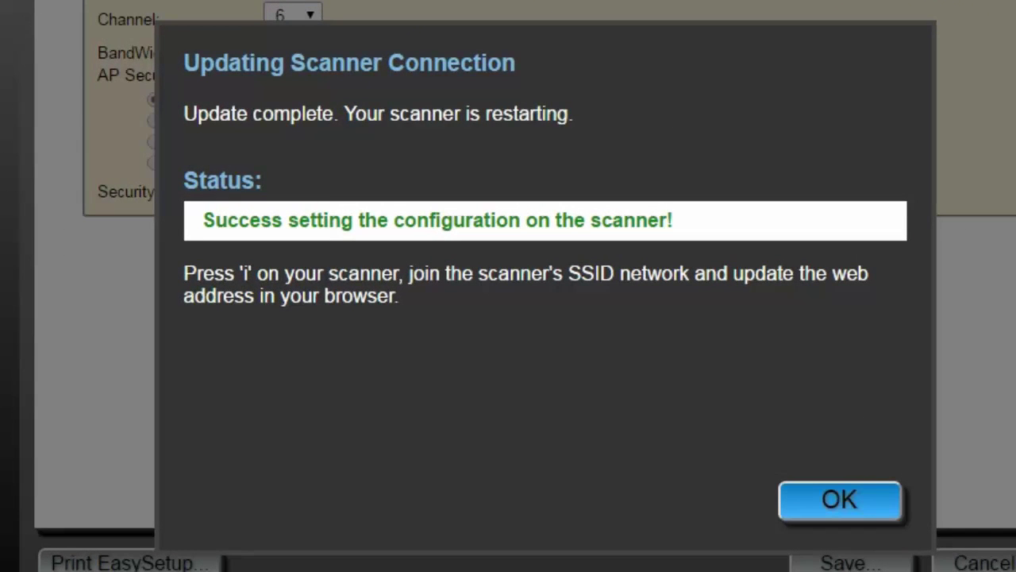
- Dismiss the scanner update notice, close the browser, and continue the installer to the selection of available scanners
left_click(840, 500)
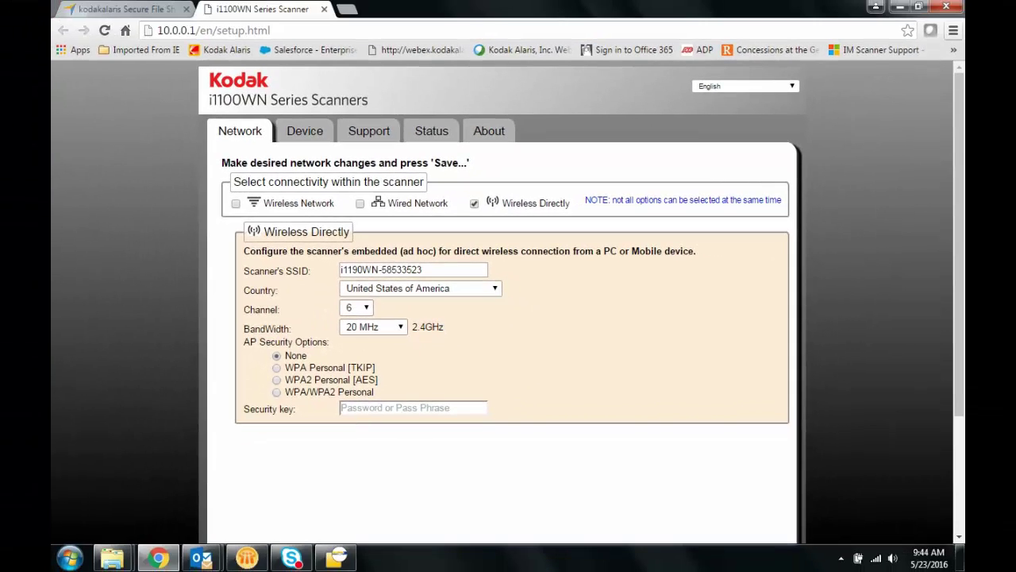
left_click(945, 6)
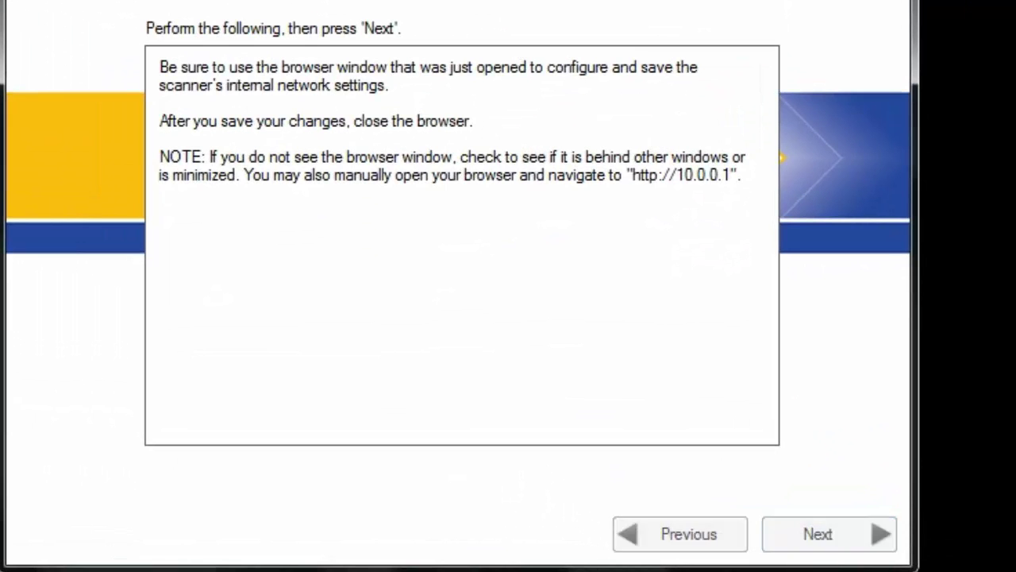
key("Return")
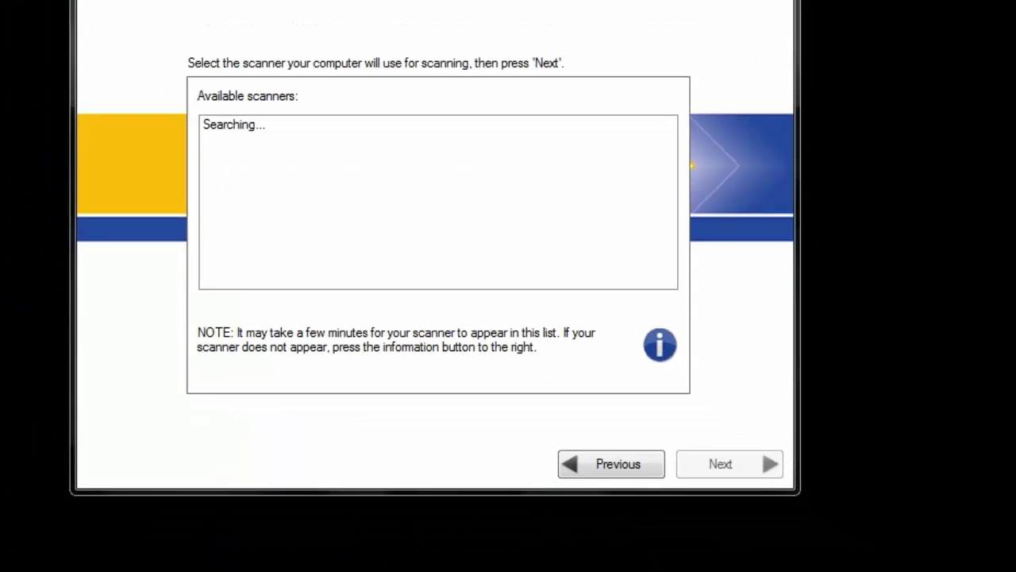
- Connect the computer to the scanner's wireless network i1190WN-58533523 from the list of available networks
left_click(851, 560)
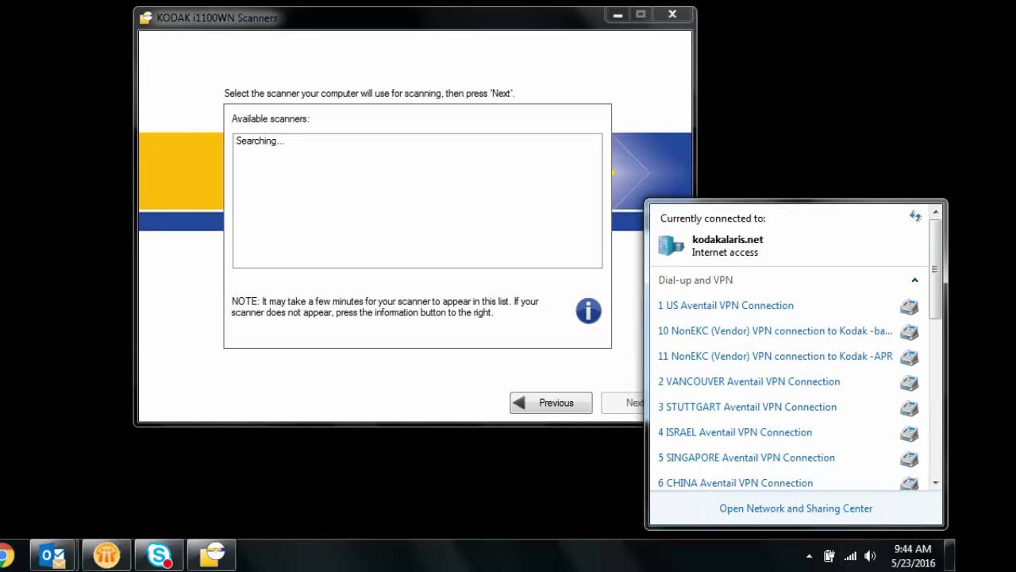
scroll(794, 349, "down", 3)
scroll(794, 350, "down", 3)
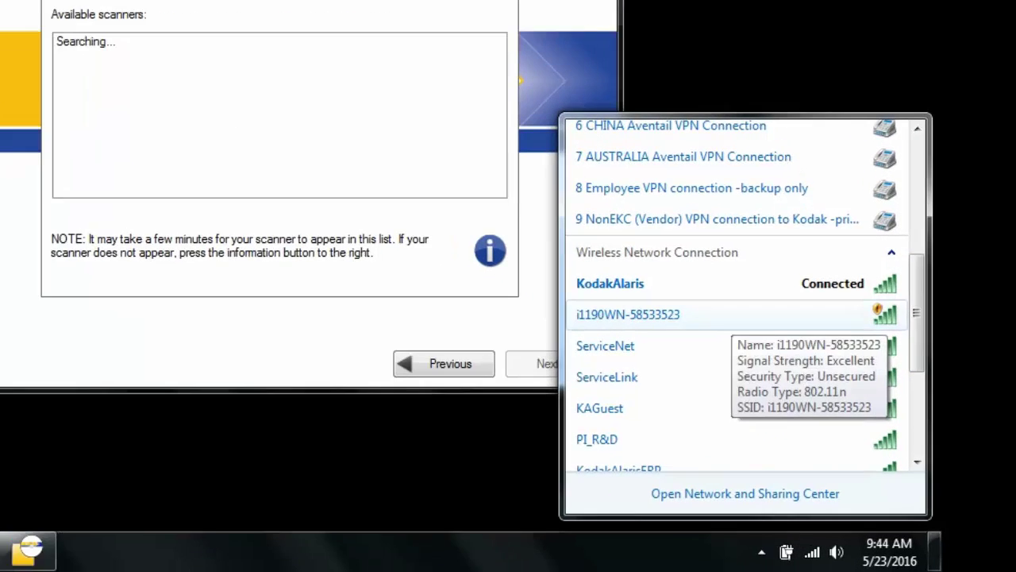
right_click(780, 363)
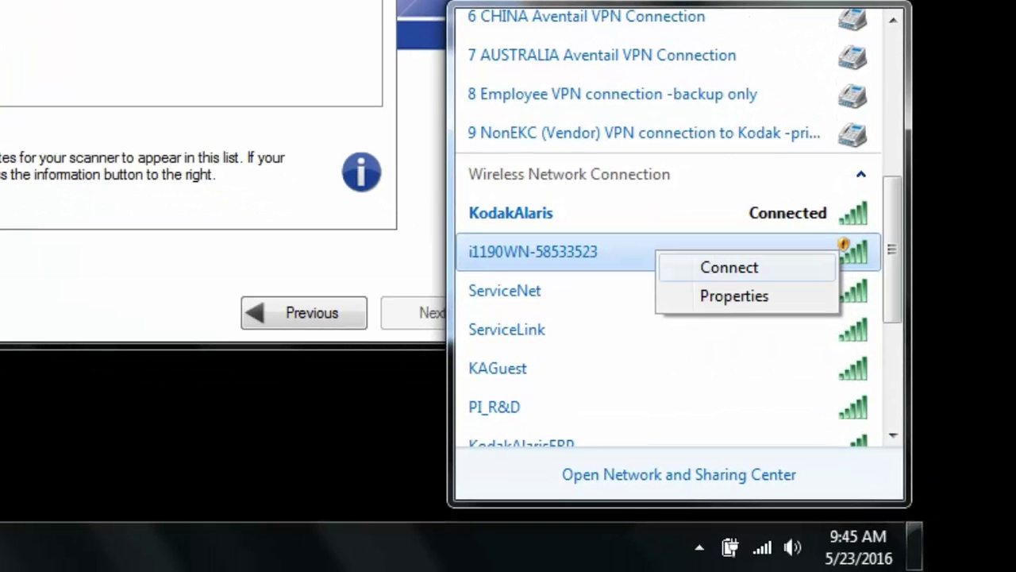
left_click(729, 267)
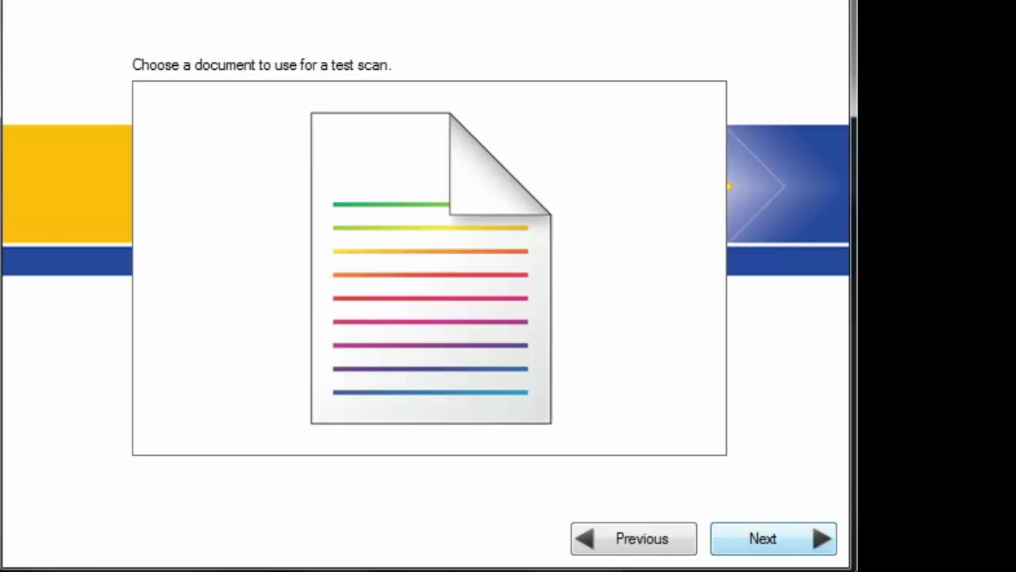
- Proceed through the test scan's document and tray preparation instructions, and finish the setup without installing any optional application
key("Return")
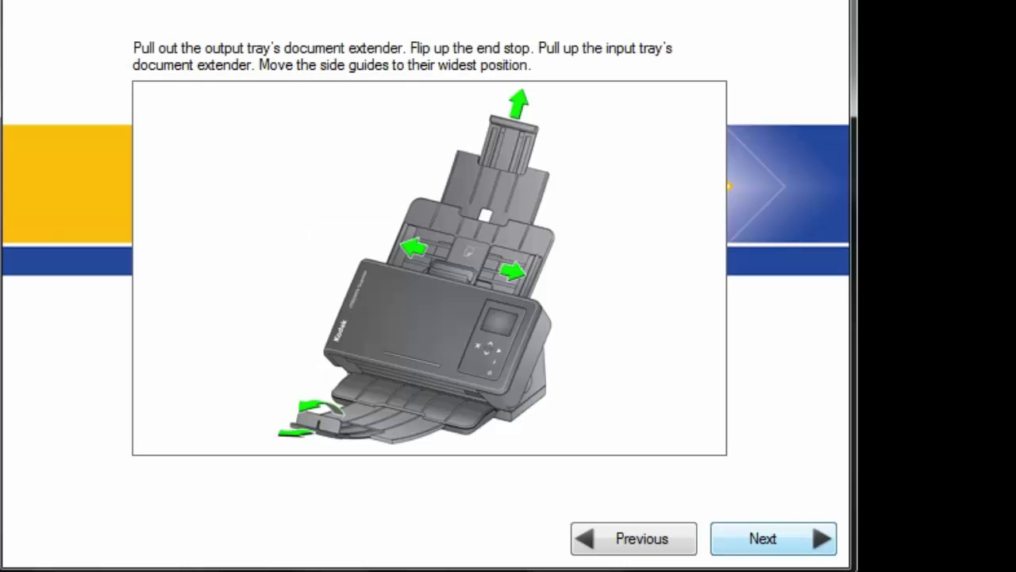
key("Return")
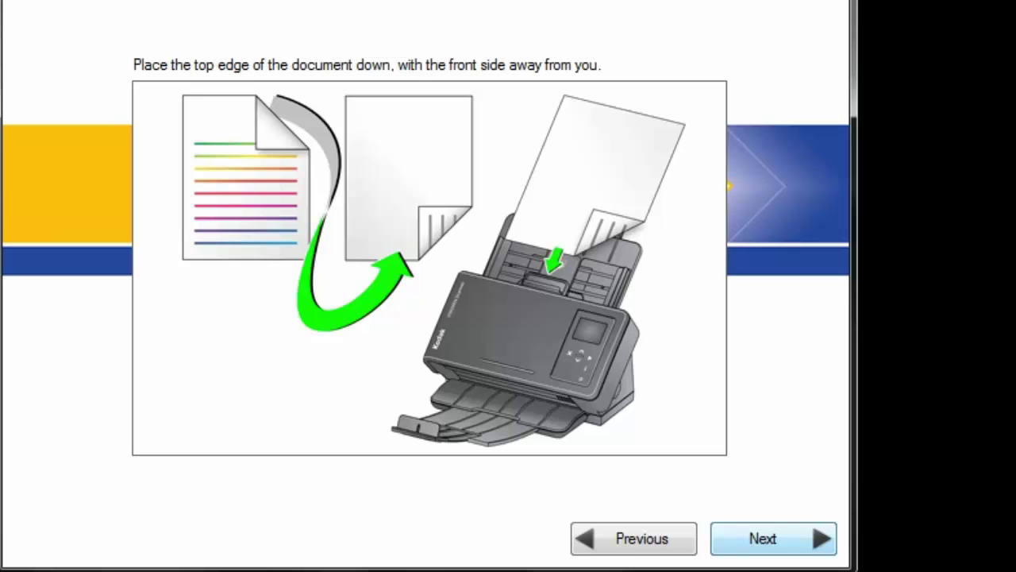
key("Return")
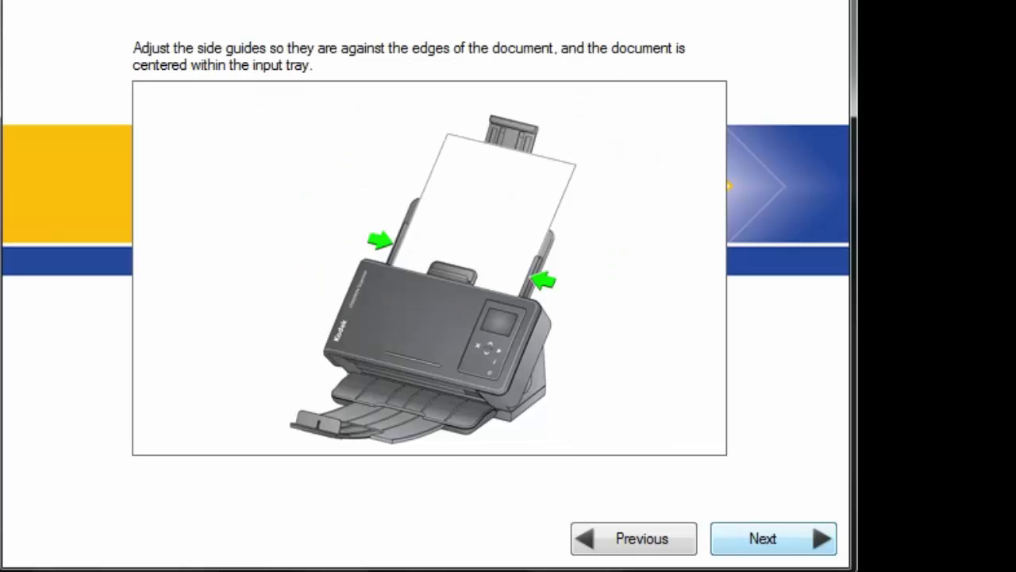
key("Return")
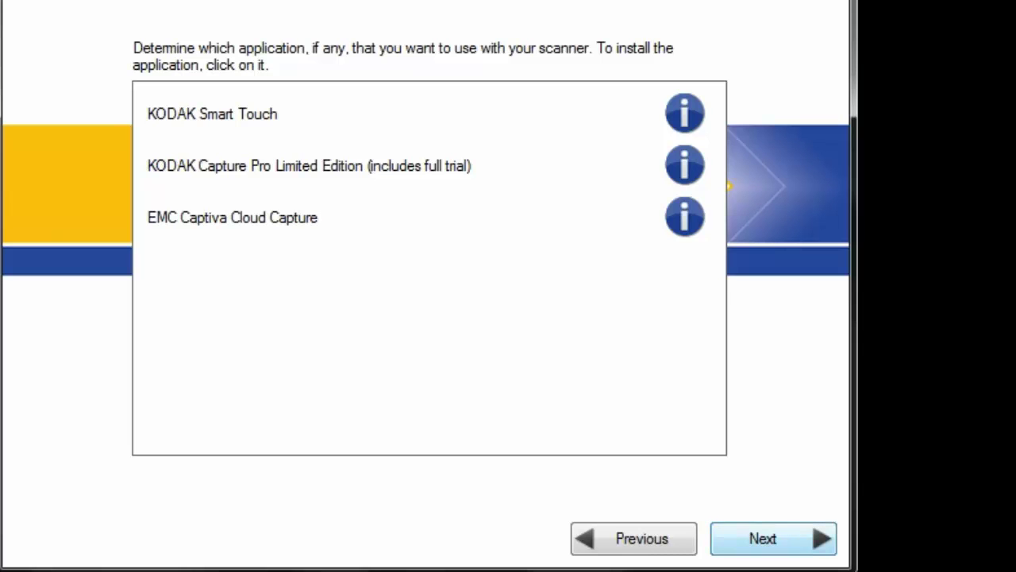
key("Return")
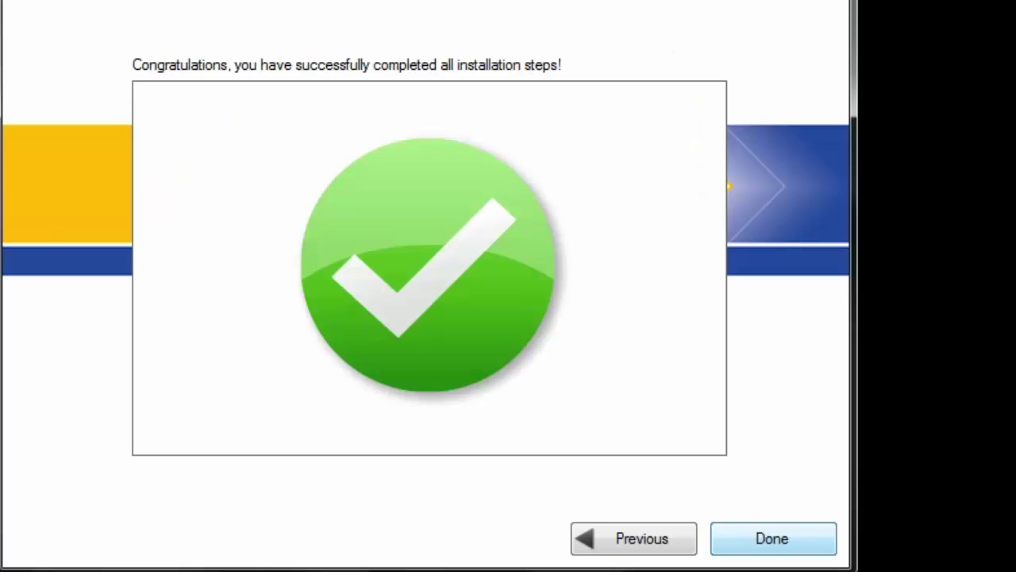